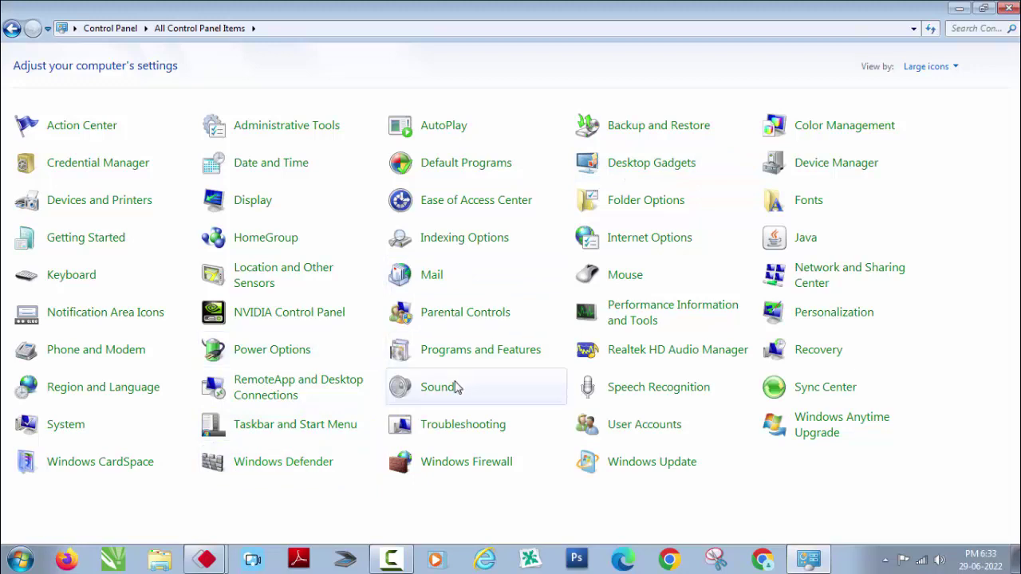
# Step: Browse the installed programs list, checking the Canon SELPHY CP810 and PeriServiceSetup entries
pyautogui.click(502, 363)
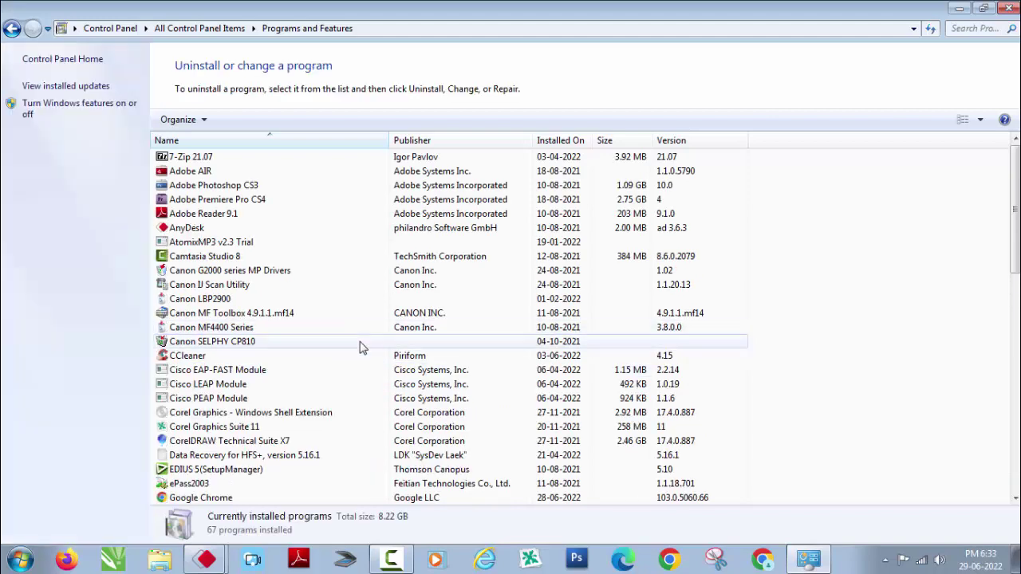
pyautogui.click(359, 342)
pyautogui.scroll(-4, 359, 347)
pyautogui.scroll(-10, 359, 347)
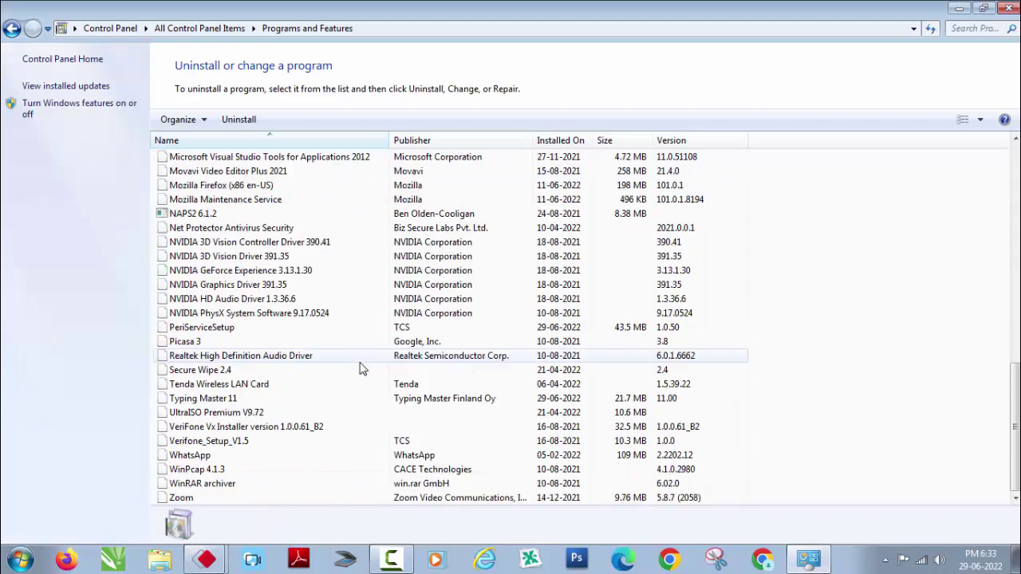
pyautogui.click(280, 332)
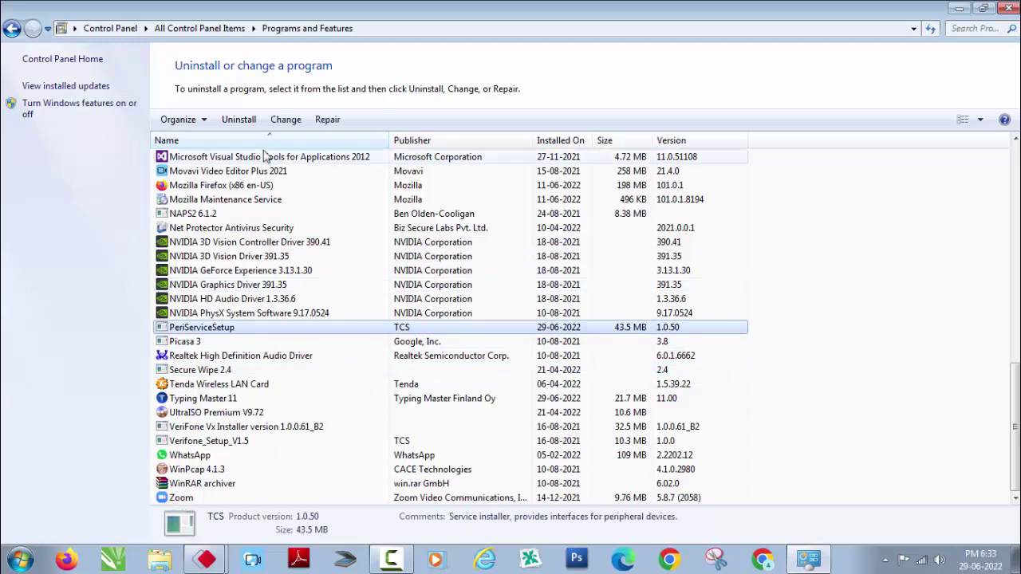
# Step: Return to all Control Panel items and open Internet Options
pyautogui.click(217, 30)
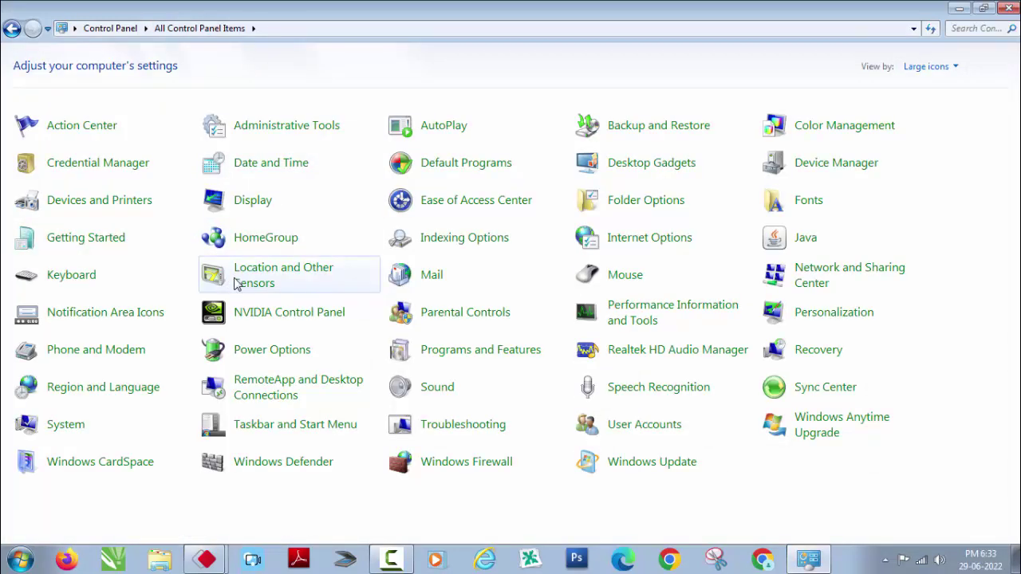
pyautogui.rightClick(651, 248)
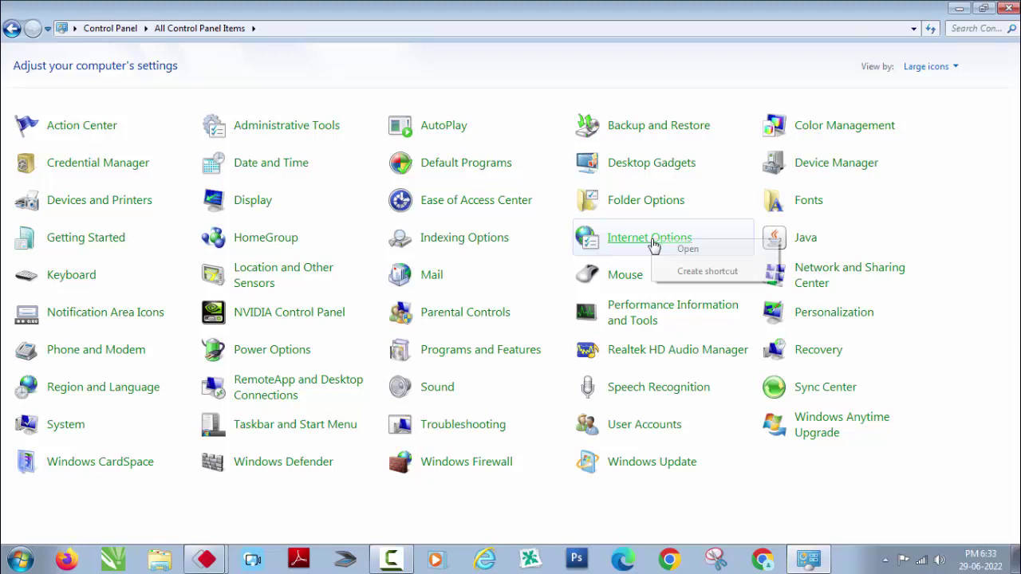
pyautogui.click(678, 248)
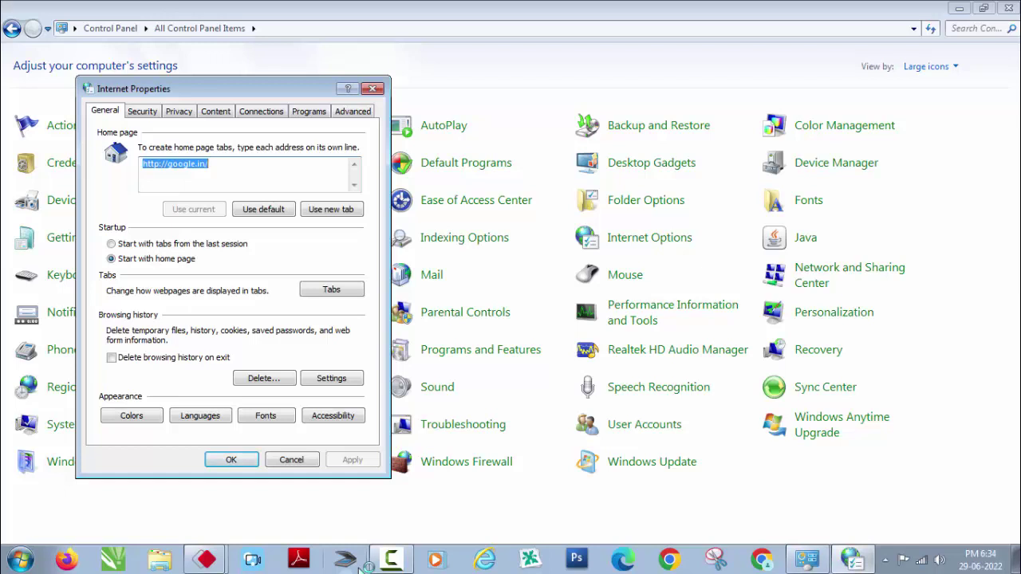
# Step: Change the home page to a new tab (about:Tabs) and open the Browsing history Settings
pyautogui.click(331, 210)
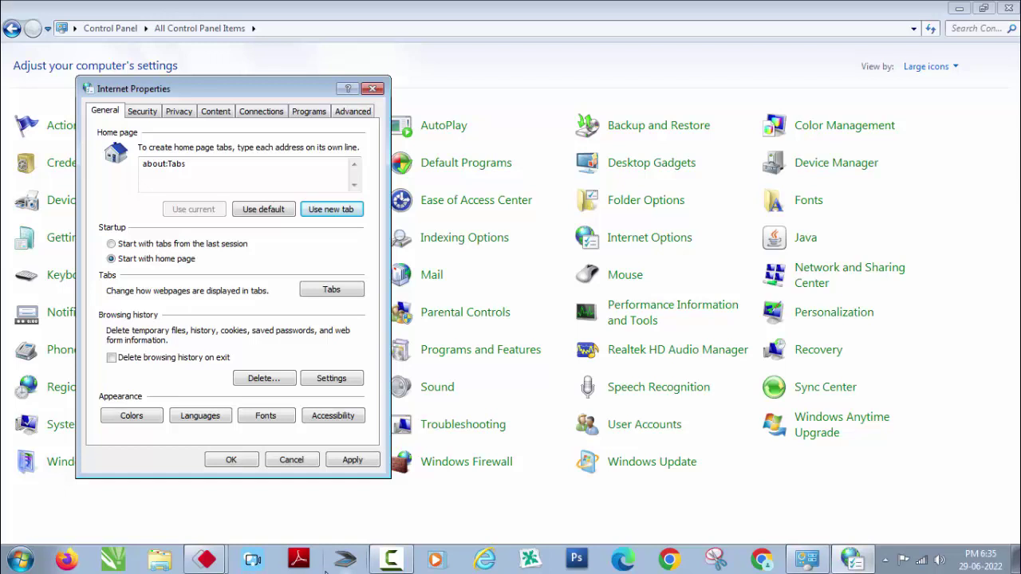
pyautogui.click(331, 379)
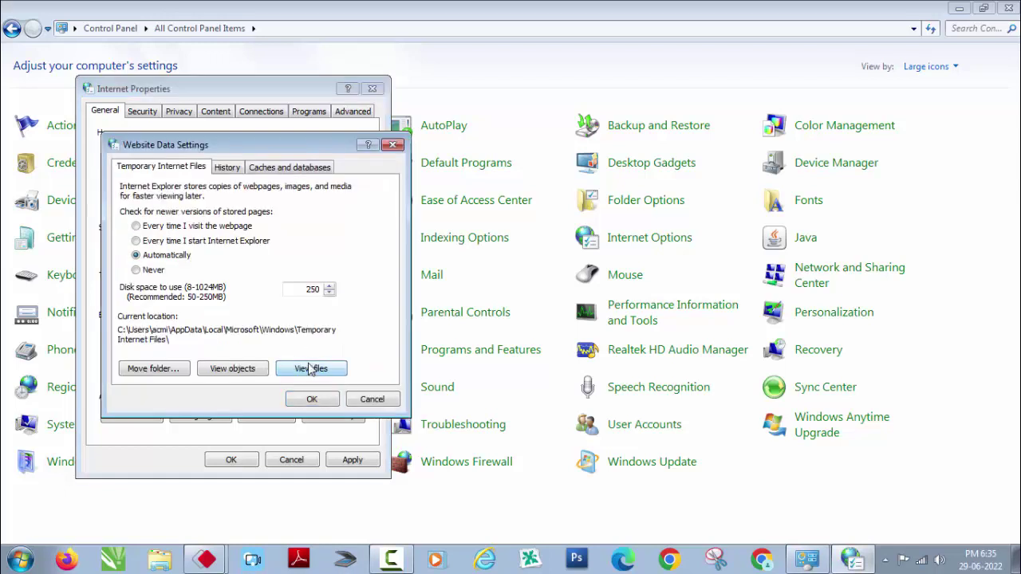
# Step: Open the Temporary Internet Files folder and delete all 1,350 files in it
pyautogui.click(311, 368)
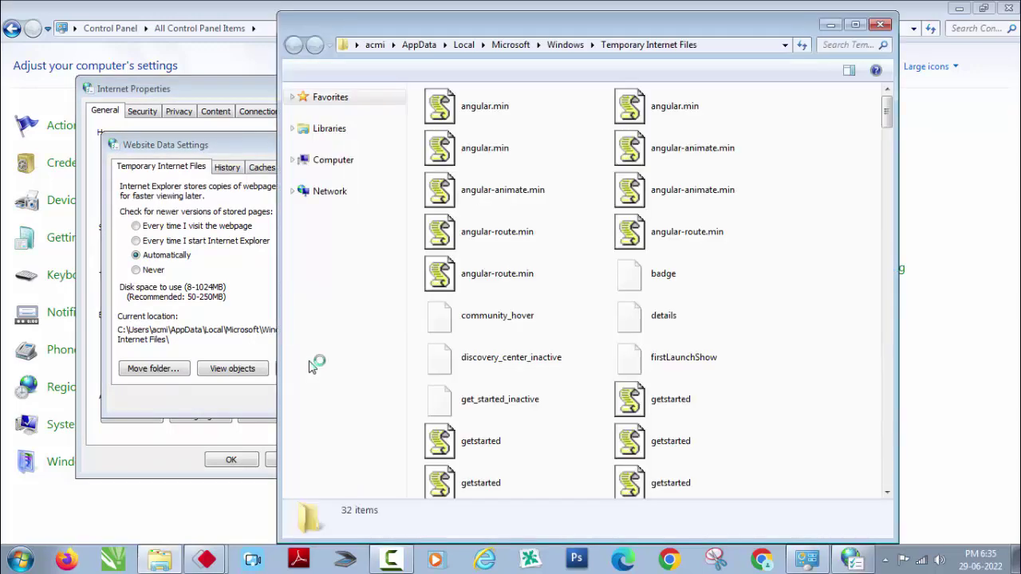
pyautogui.click(469, 247)
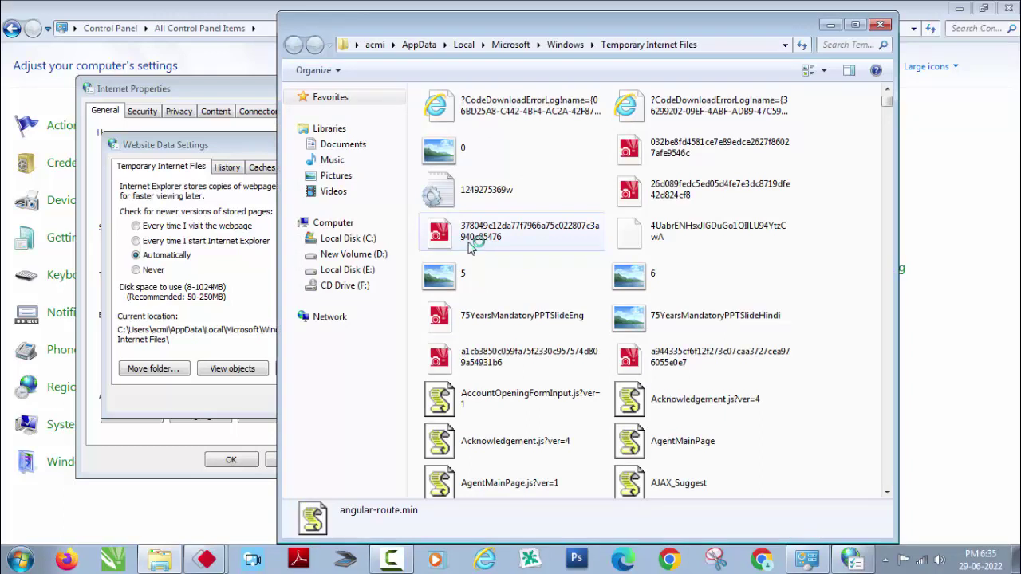
pyautogui.hotkey('ctrl', 'a')
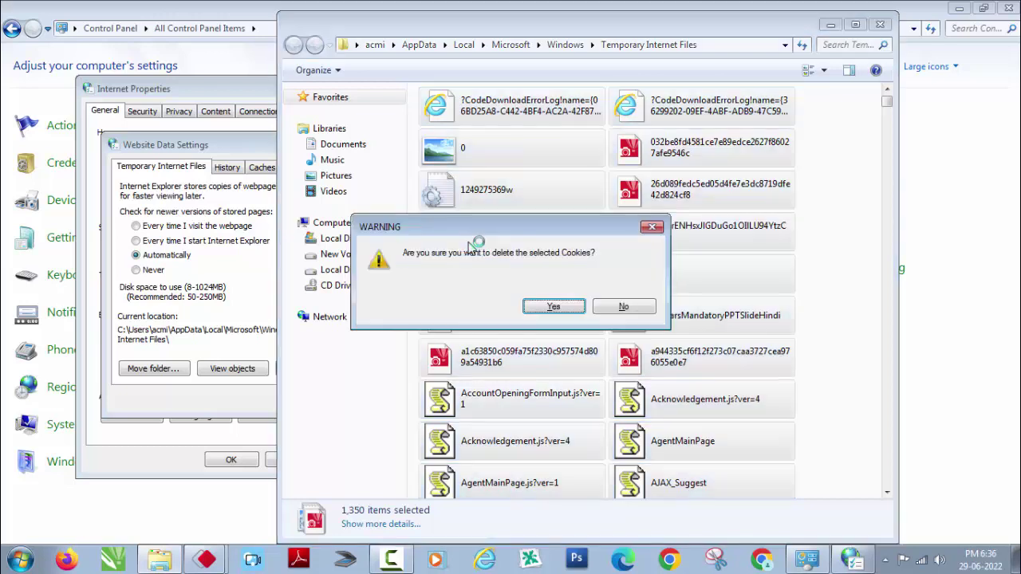
pyautogui.click(567, 310)
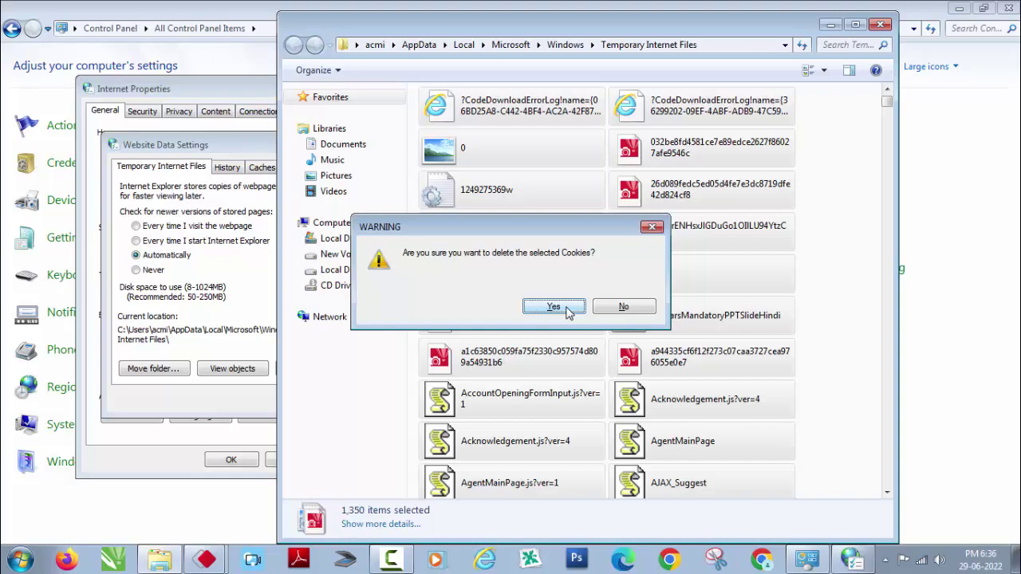
pyautogui.click(567, 311)
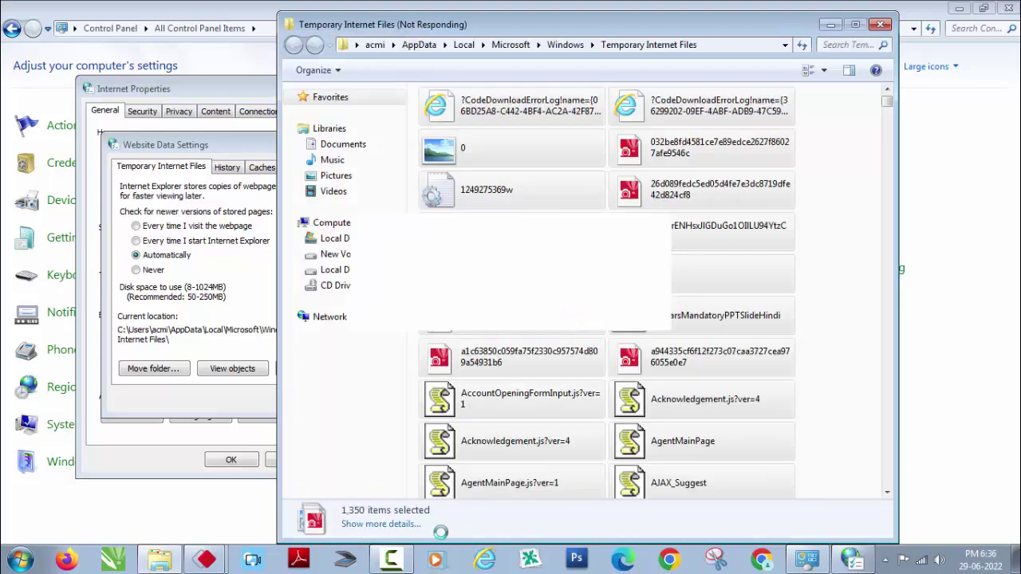
pyautogui.moveTo(391, 559)
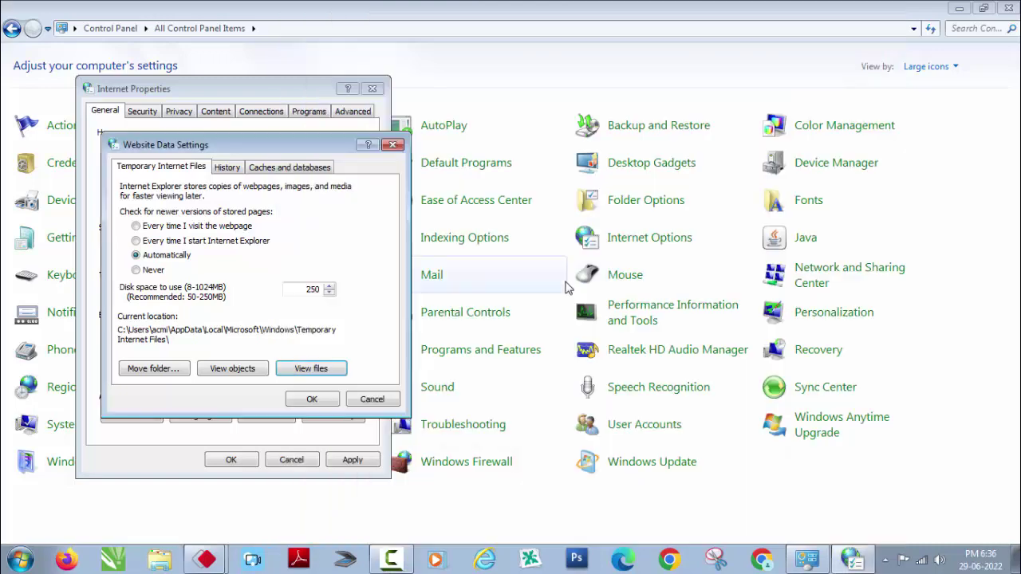
# Step: Delete browsing history including temporary files, cookies, history and download history
pyautogui.click(309, 399)
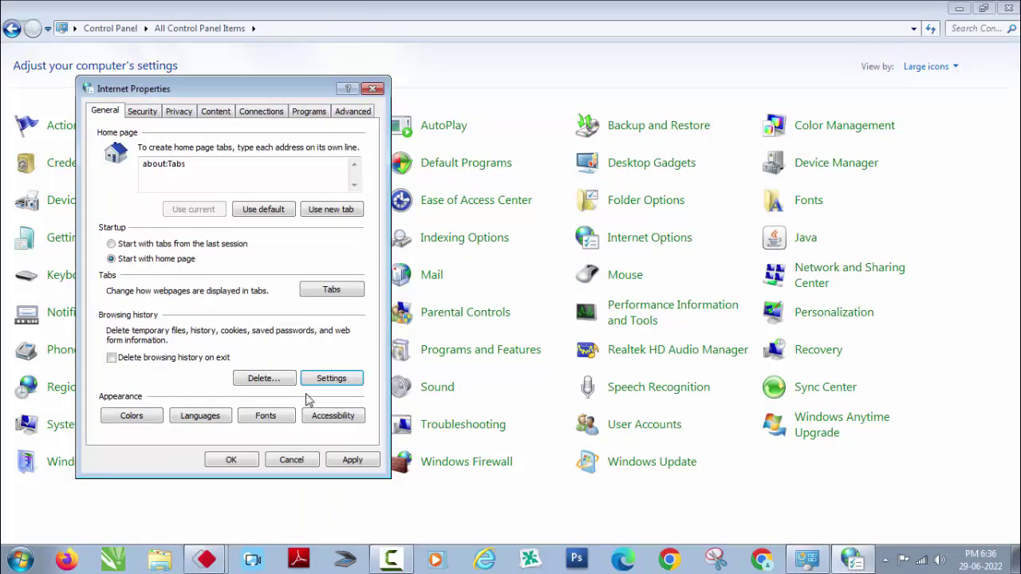
pyautogui.click(272, 380)
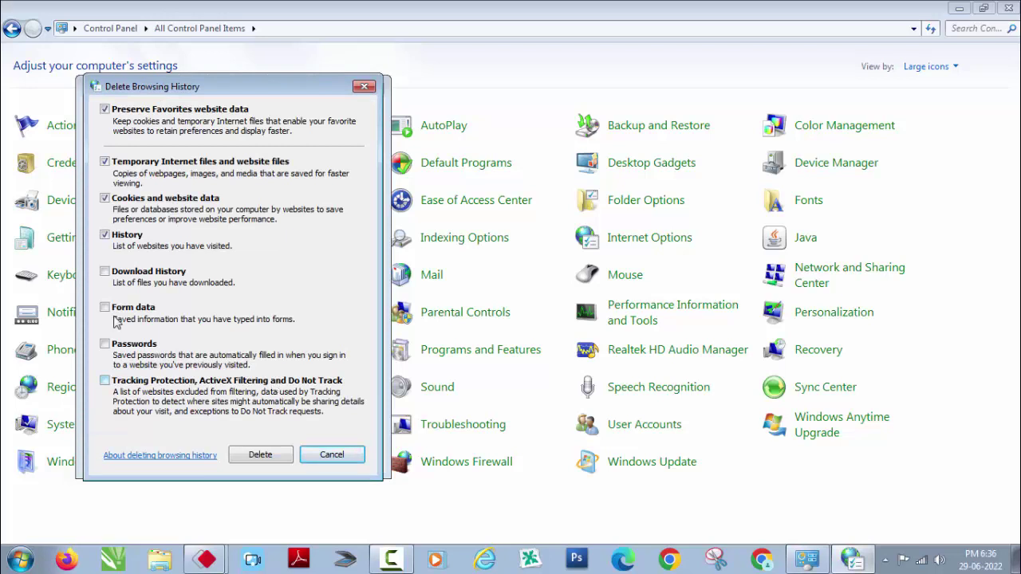
pyautogui.click(105, 272)
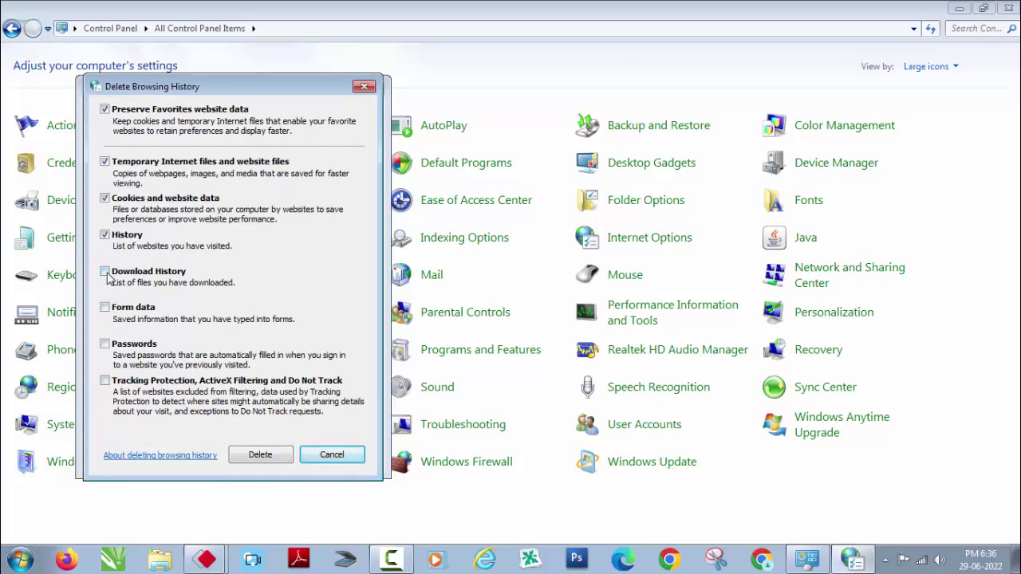
pyautogui.click(284, 459)
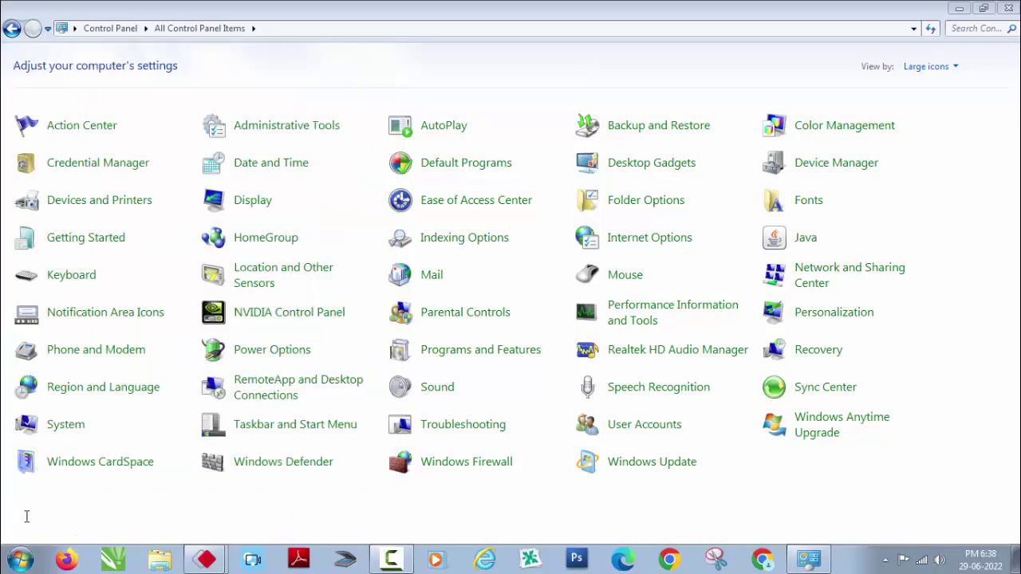
# Step: Send all 104 Temp folder items to the Recycle Bin, close the folder, and launch Internet Explorer
pyautogui.press('Escape')
pyautogui.press('super+e')
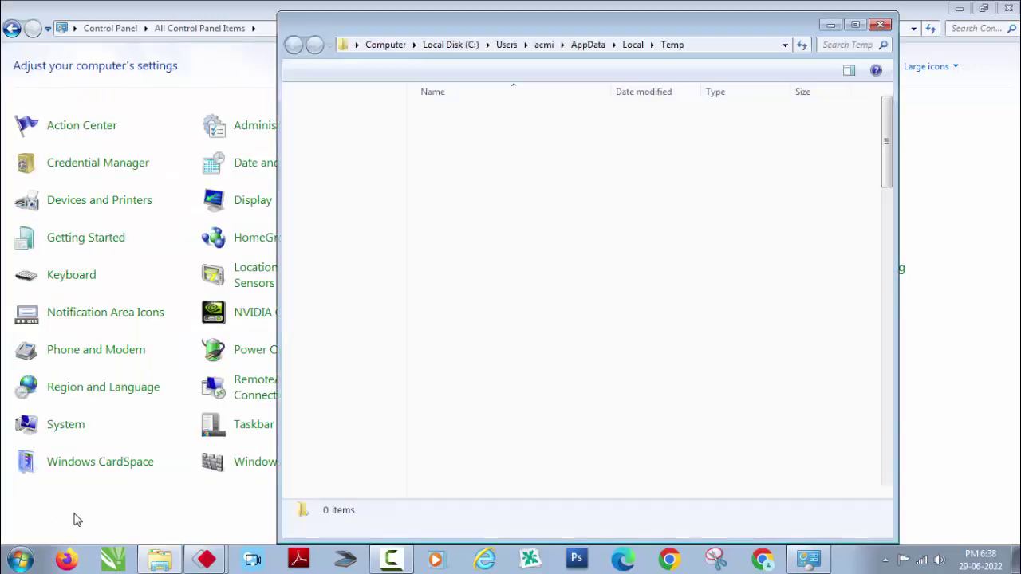
pyautogui.click(635, 260)
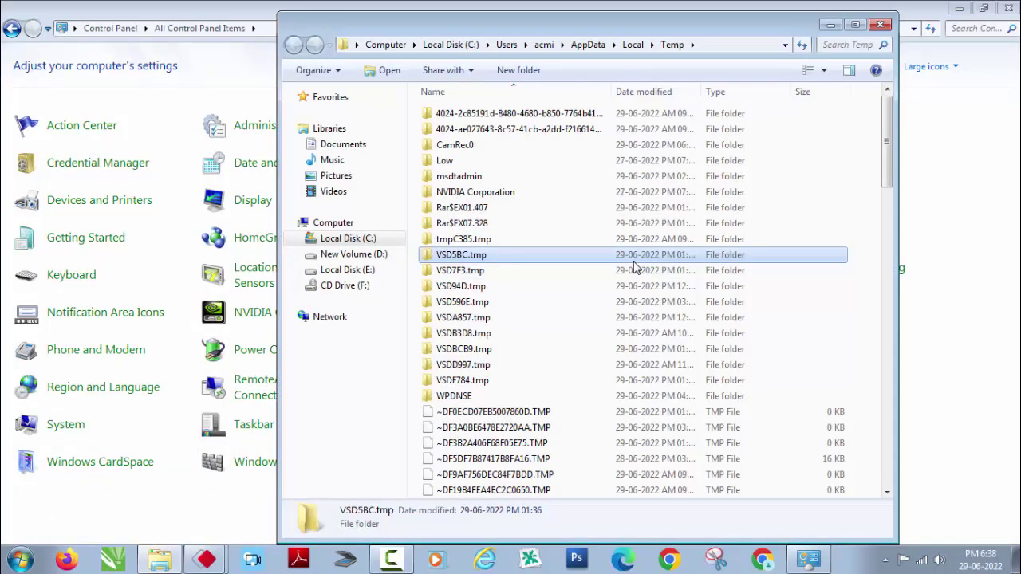
pyautogui.hotkey('ctrl', 'a')
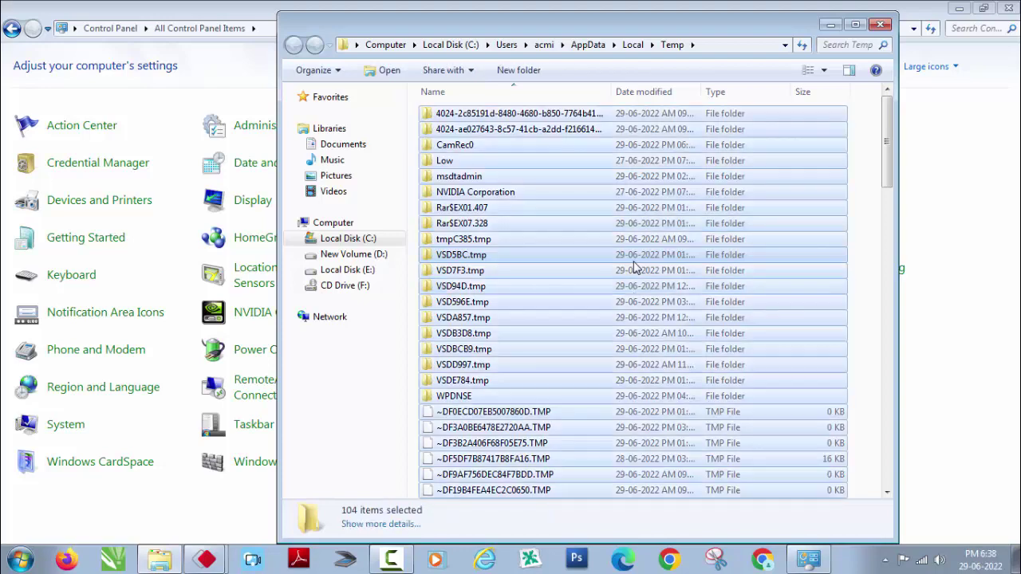
pyautogui.press('Delete')
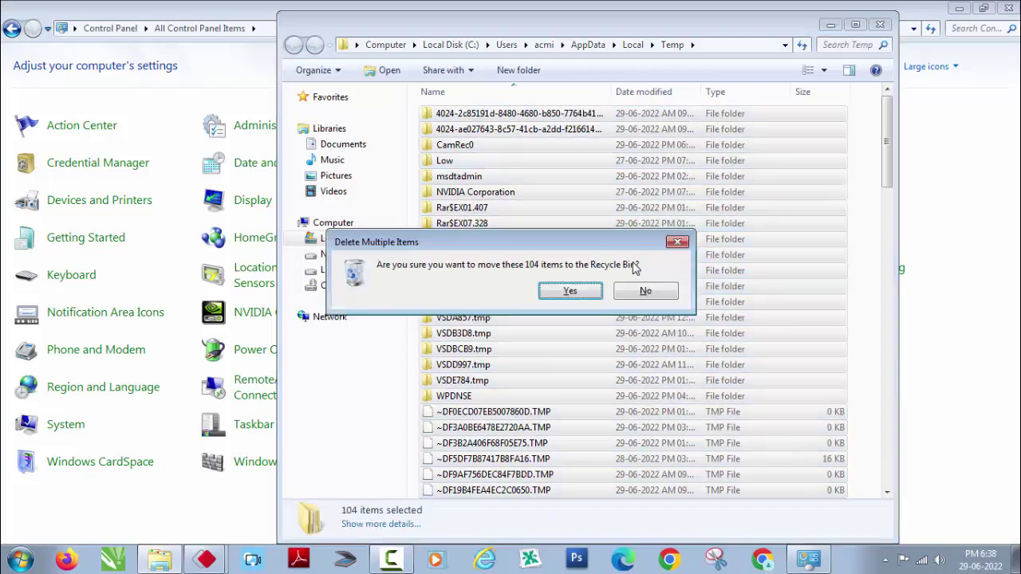
pyautogui.press('Return')
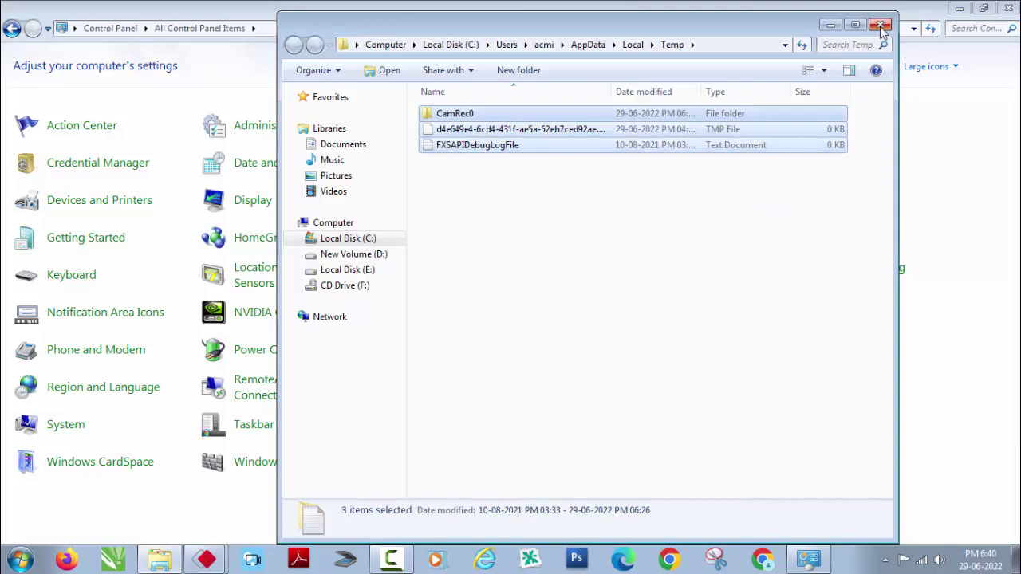
pyautogui.click(881, 26)
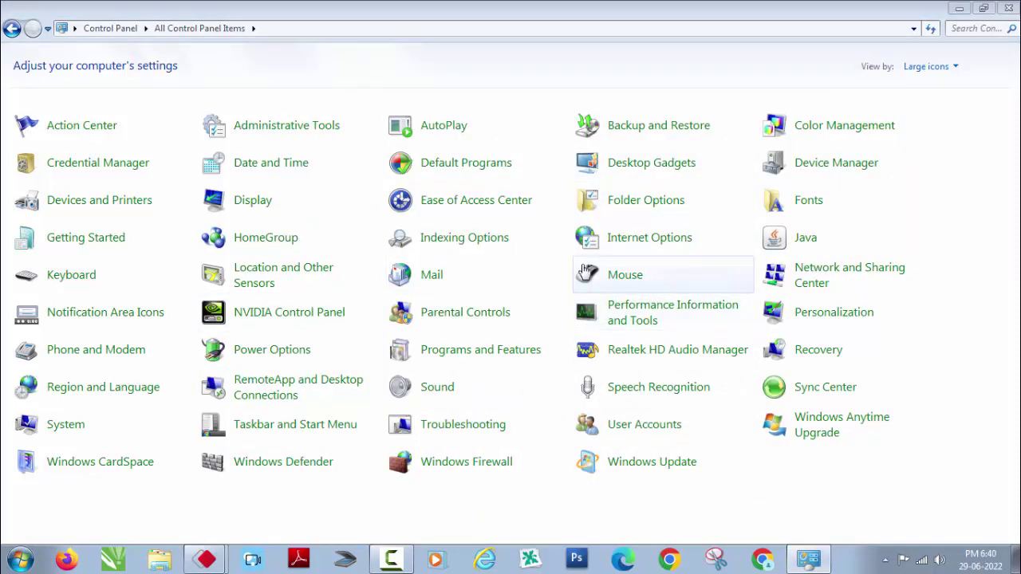
pyautogui.click(547, 276)
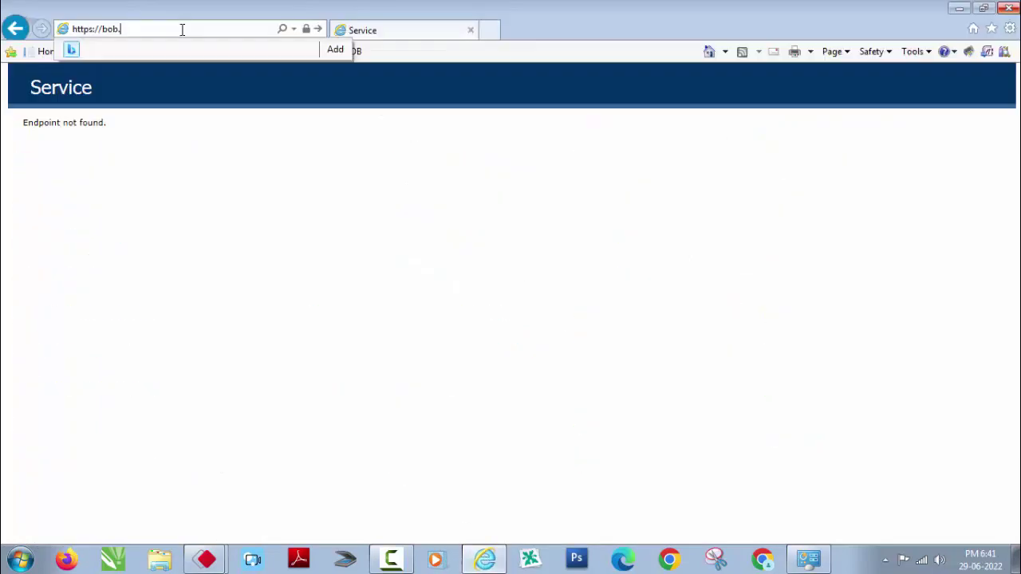
# Step: Load bob.ngm-fi.com to reach the Bank of Baroda agent login page
pyautogui.write('ngm-fi.com/')
pyautogui.press('Return')
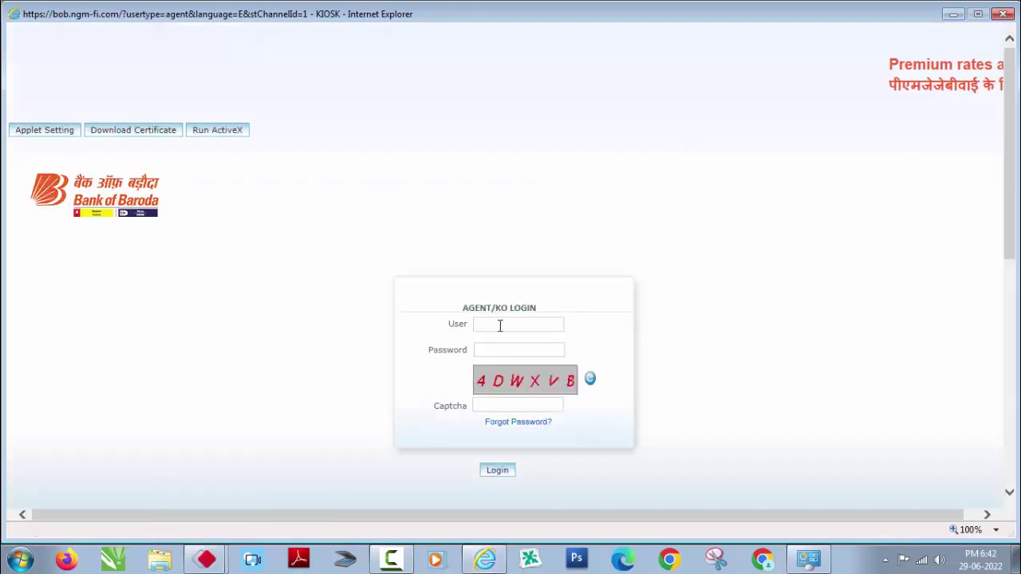
# Step: Fill in the agent's user ID, the account password and the captcha code
pyautogui.write('9010297')
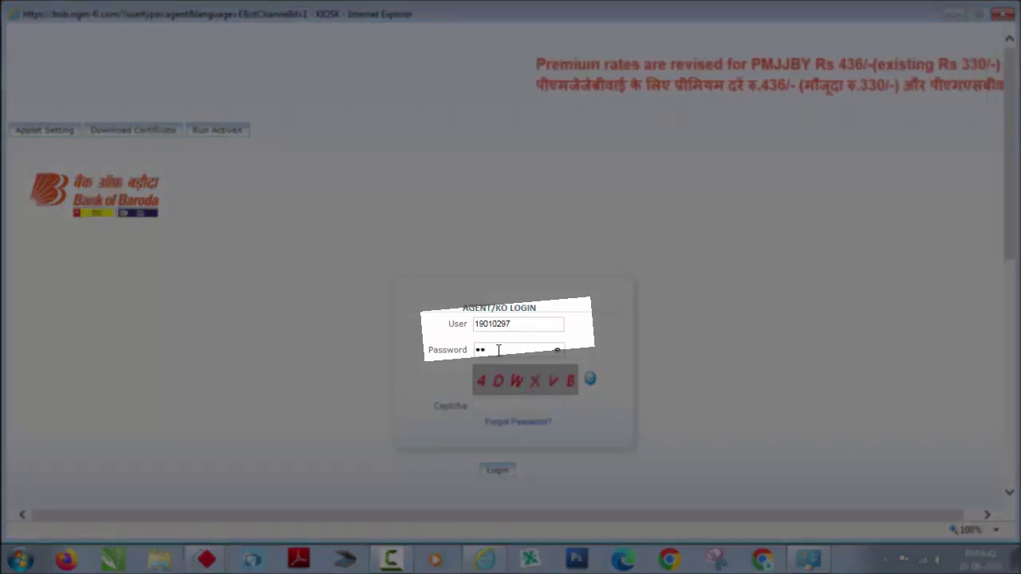
pyautogui.click(498, 350)
pyautogui.write('•••••')
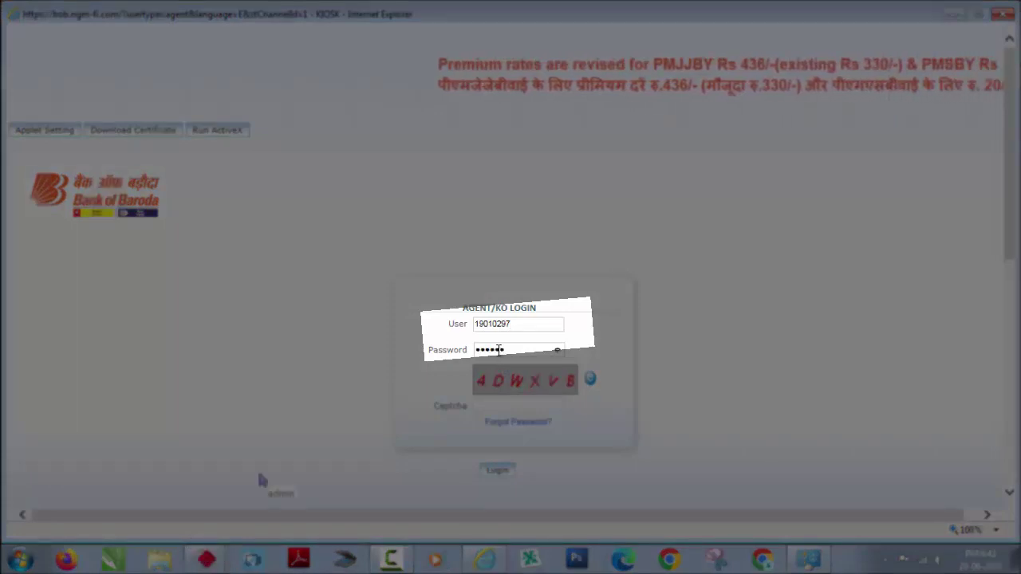
pyautogui.write('•••••')
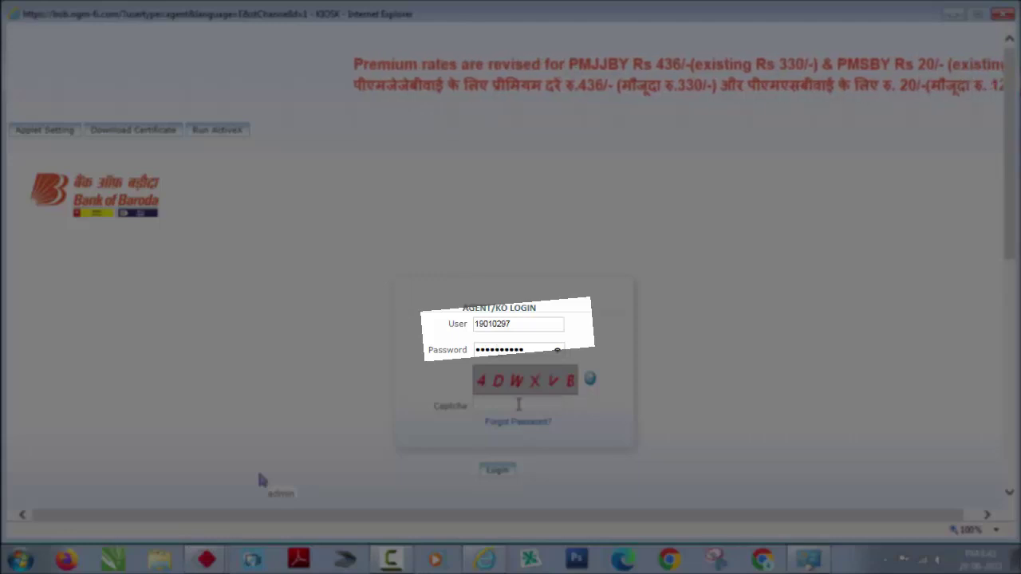
pyautogui.click(518, 402)
pyautogui.write('4D')
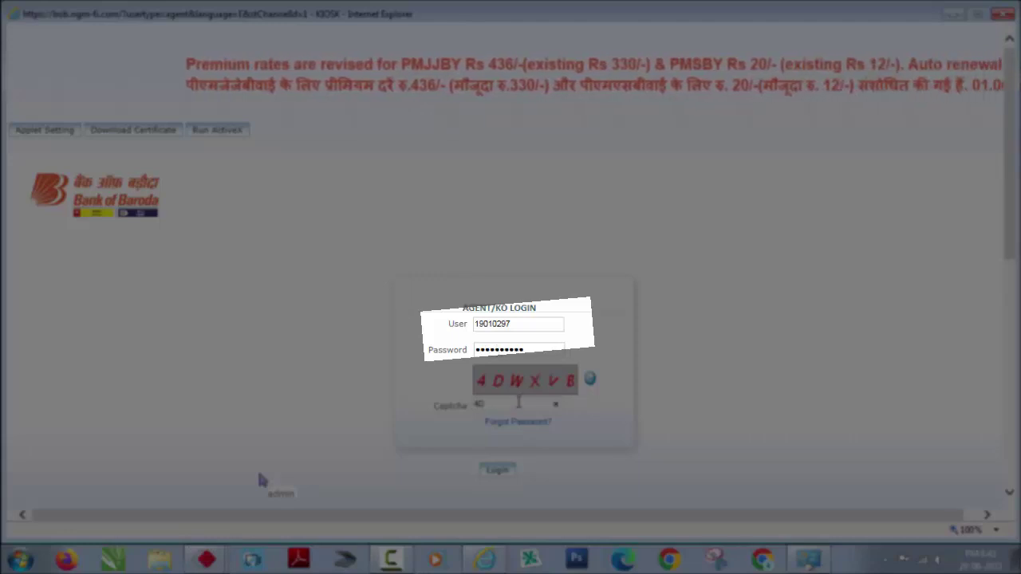
pyautogui.write('WX')
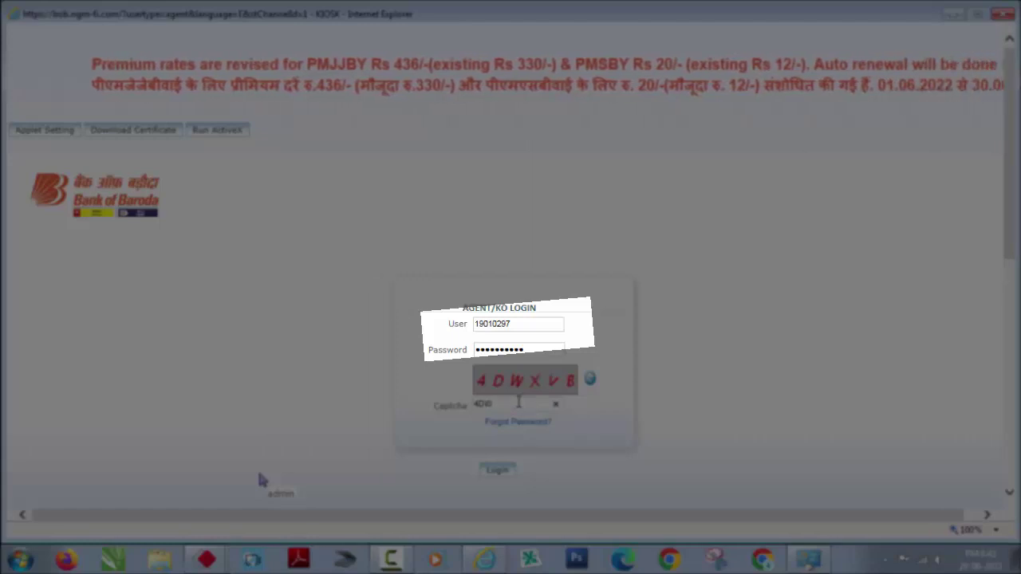
pyautogui.write('V')
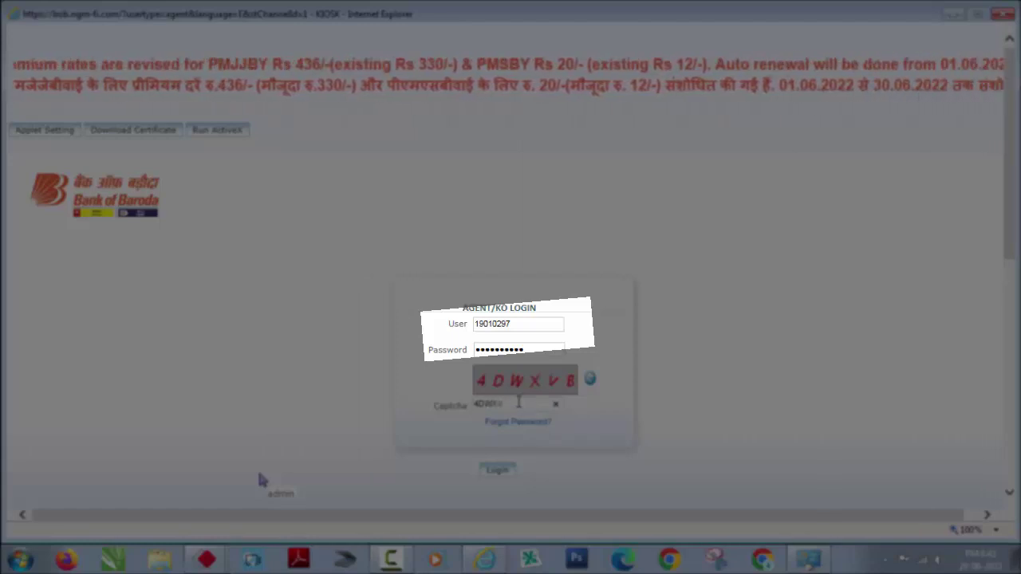
pyautogui.write('B')
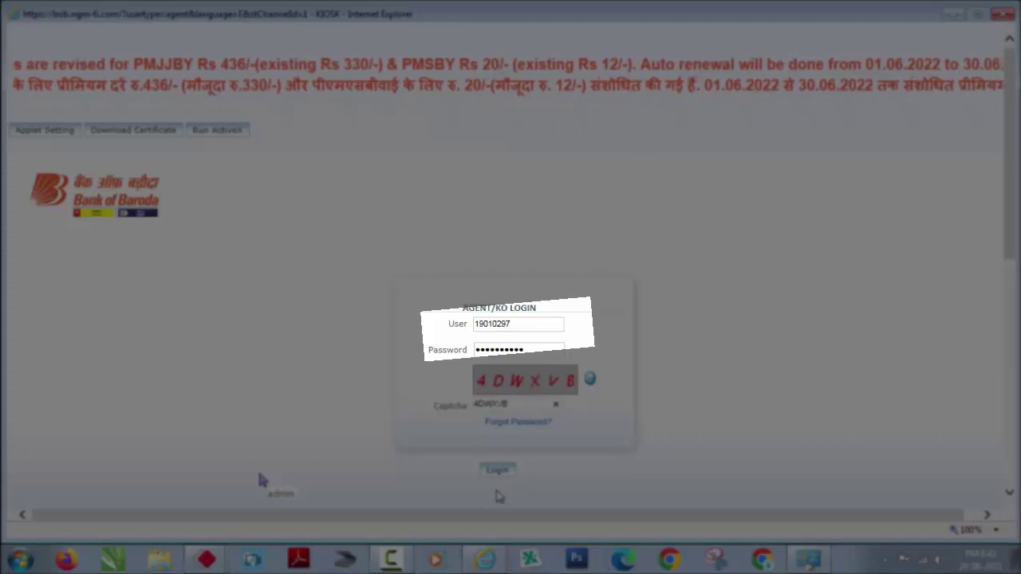
# Step: Submit the login and, after the Incorrect Credentials error, correct the user ID
pyautogui.click(498, 472)
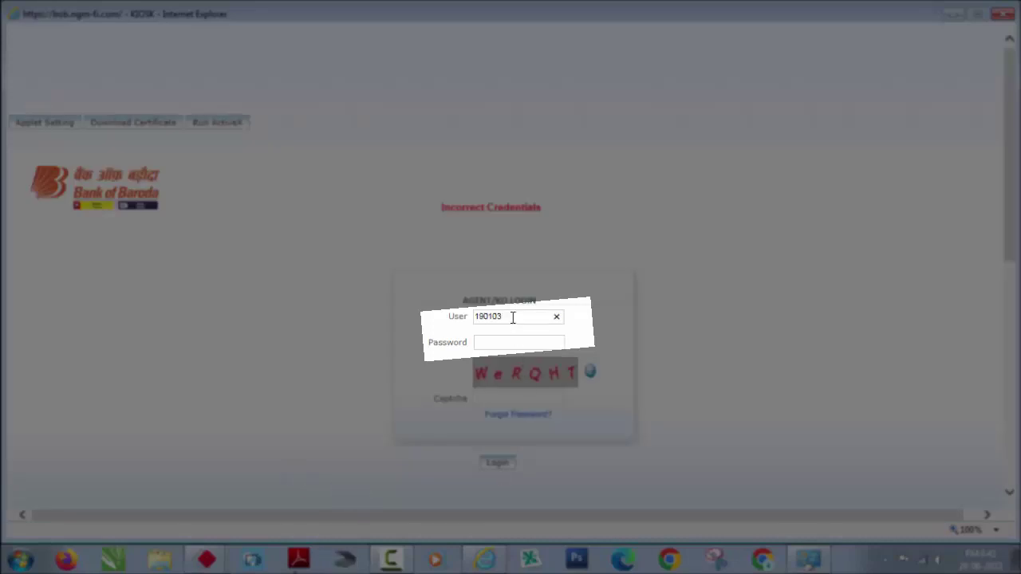
pyautogui.press('BackSpace')
pyautogui.press('BackSpace')
pyautogui.write('029***')
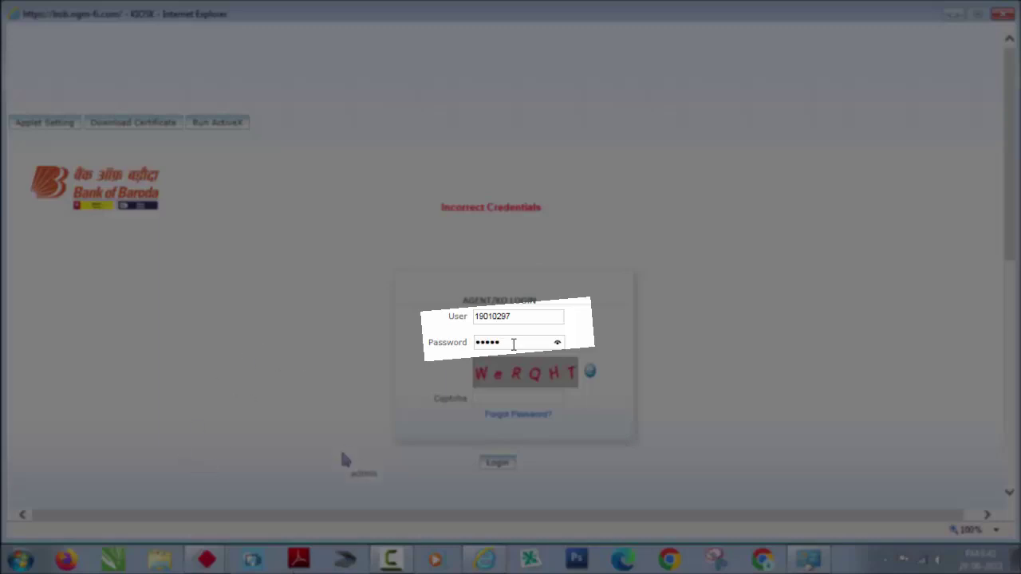